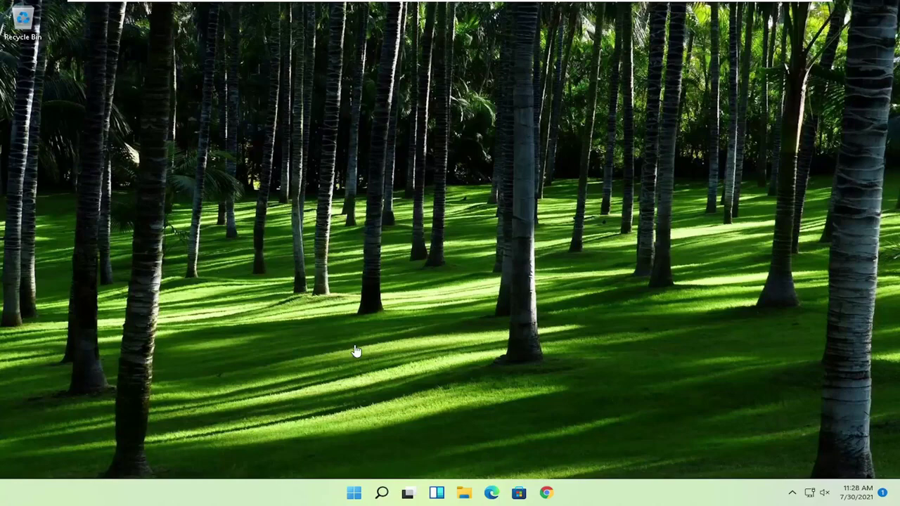
Search the Start menu for regedit and bring up Registry Editor's launch options to run it as administrator
click(354, 492)
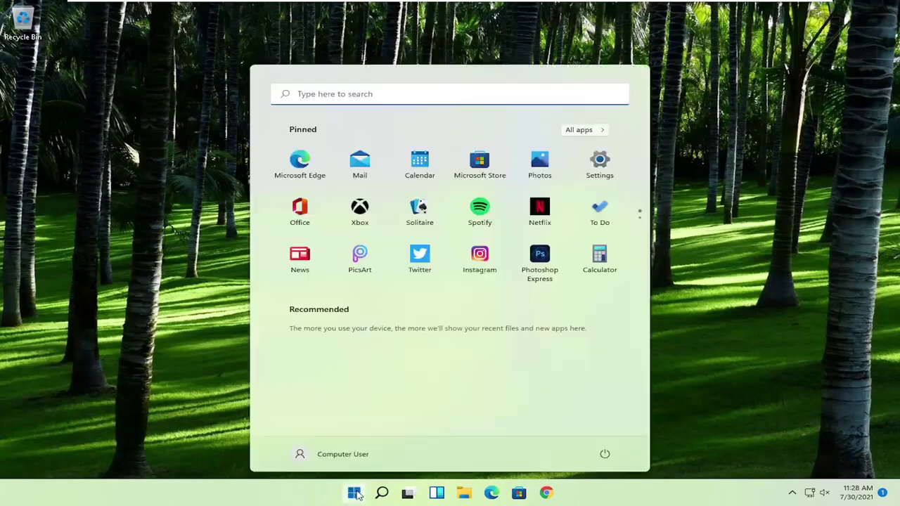
text(regedit)
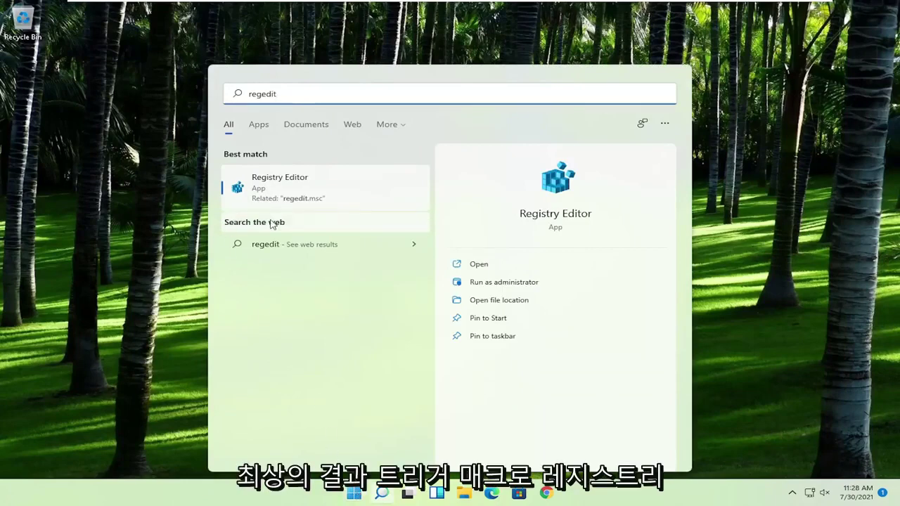
right_click(288, 185)
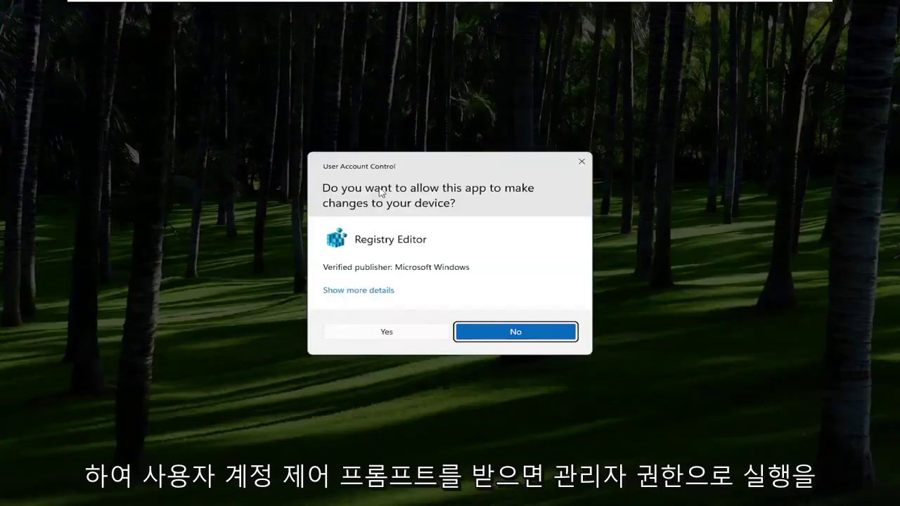
click(385, 332)
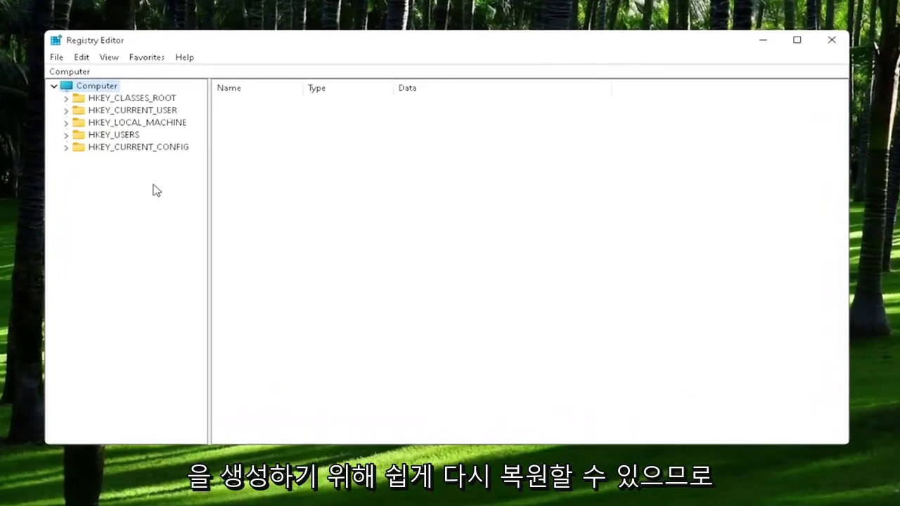
click(57, 57)
click(59, 87)
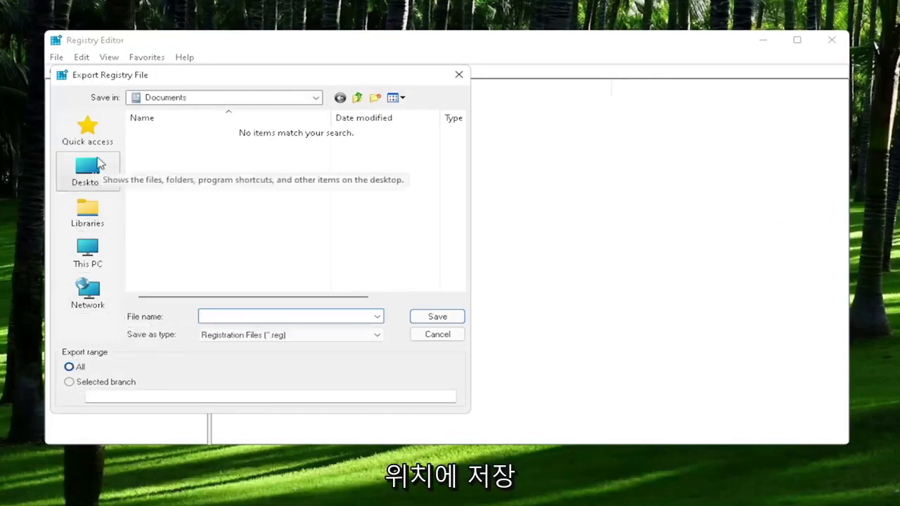
click(436, 334)
click(54, 57)
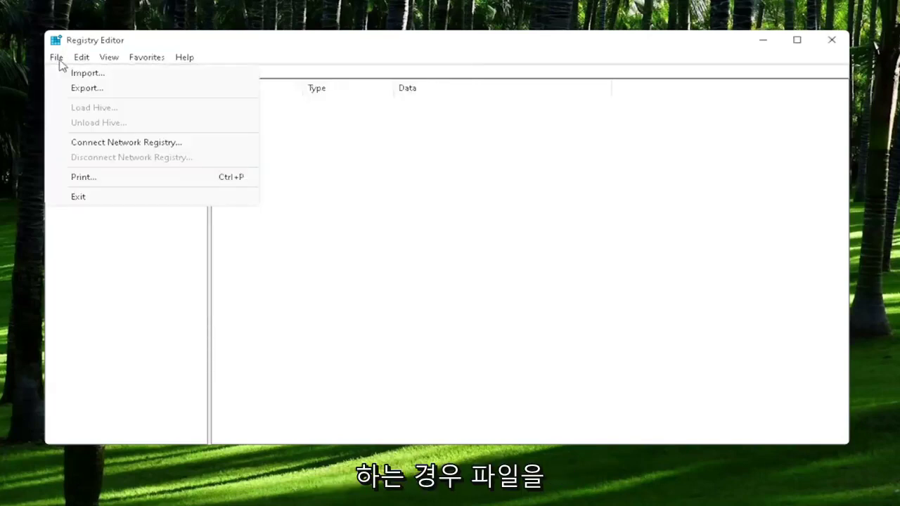
click(78, 75)
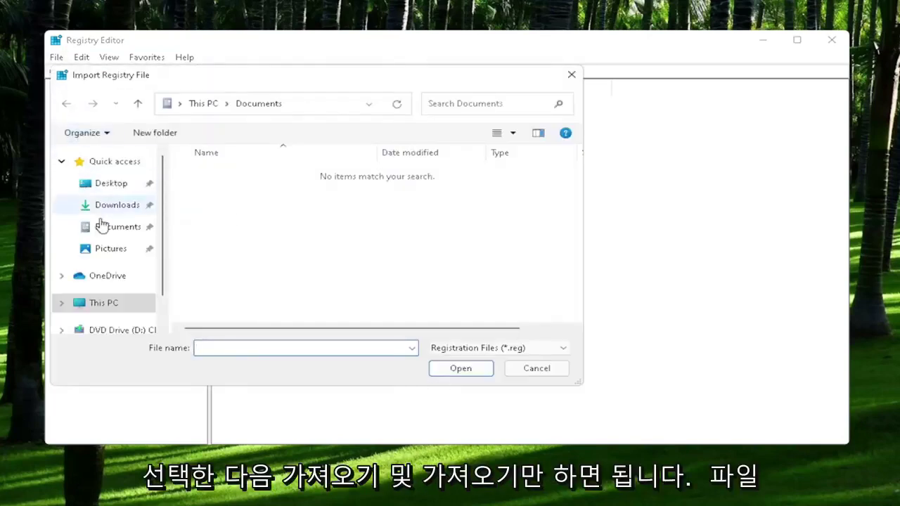
click(102, 184)
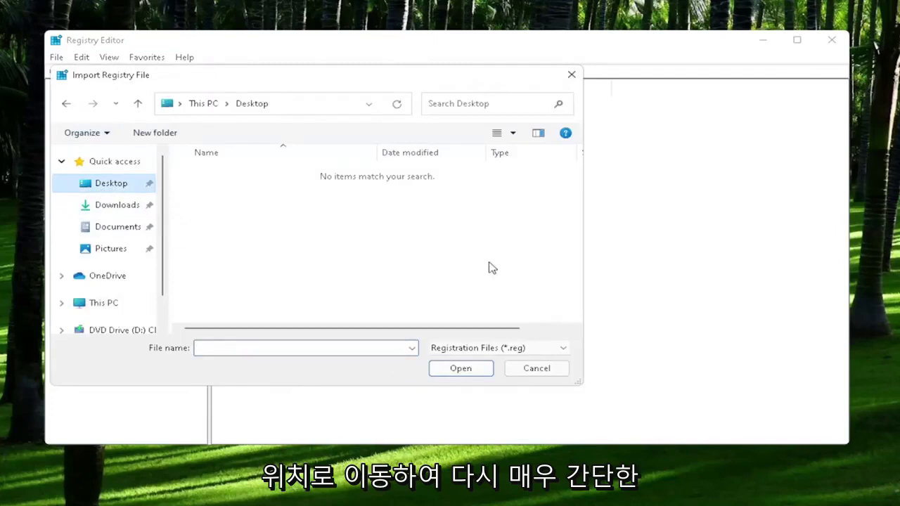
click(552, 371)
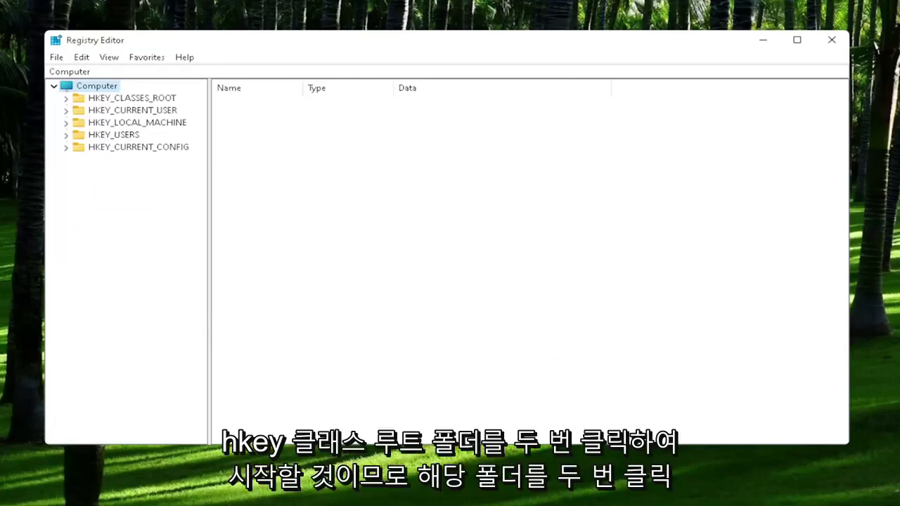
Expand HKEY_CLASSES_ROOT, select the .exe key and open its (Default) value, which reads exefile
click(140, 101)
double_click(134, 99)
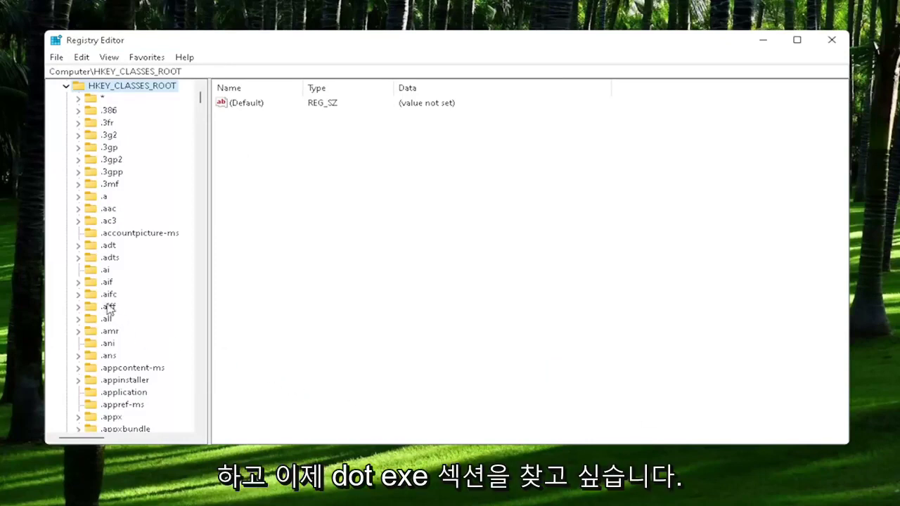
scroll(109, 313, down, 7)
scroll(111, 320, down, 15)
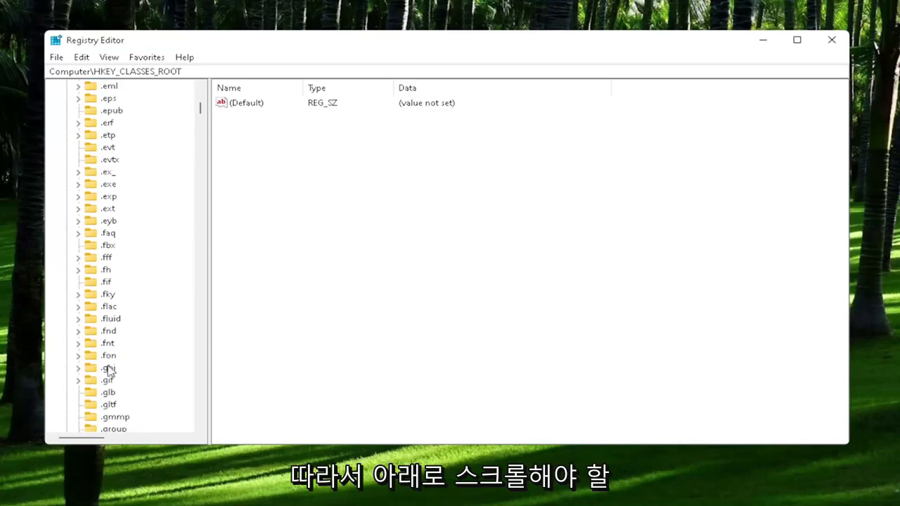
click(107, 185)
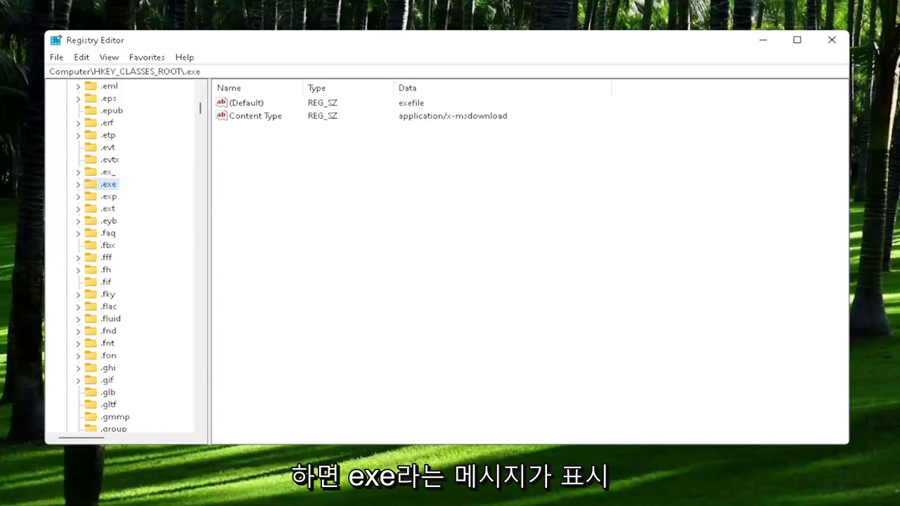
click(247, 102)
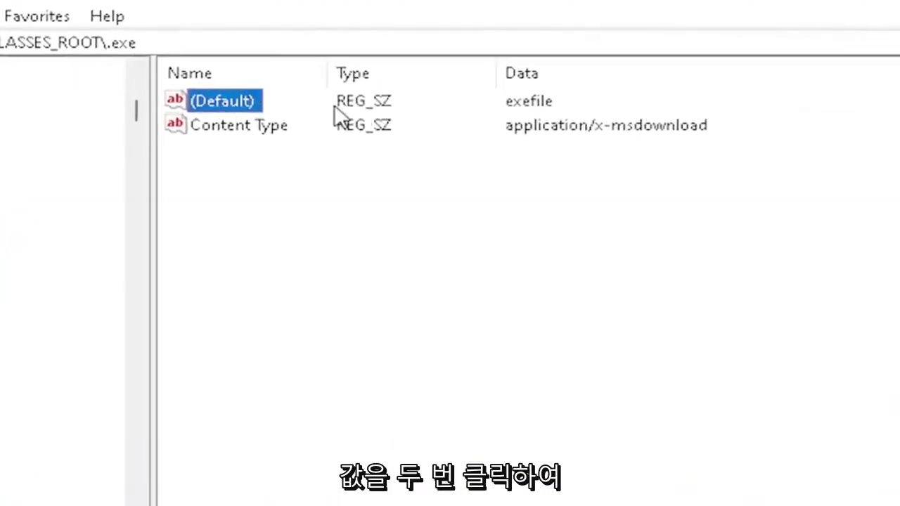
double_click(218, 104)
drag(215, 115, 502, 136)
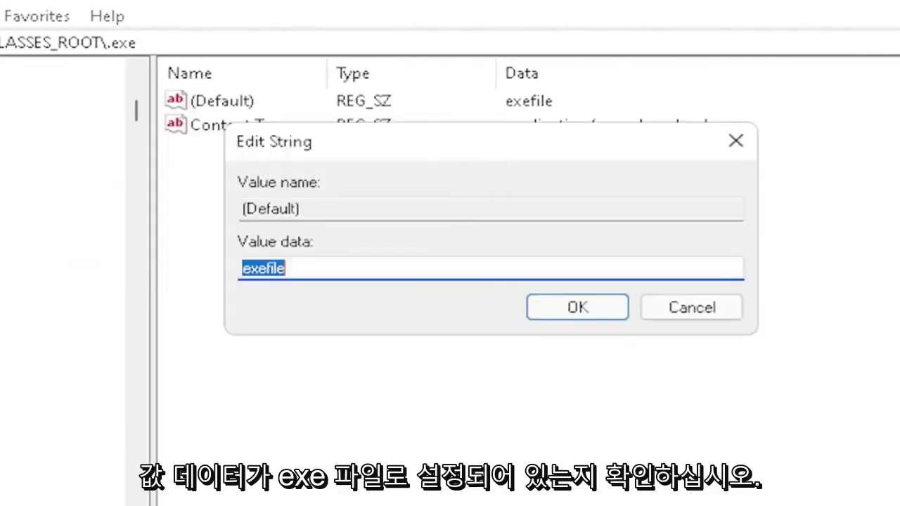
click(284, 268)
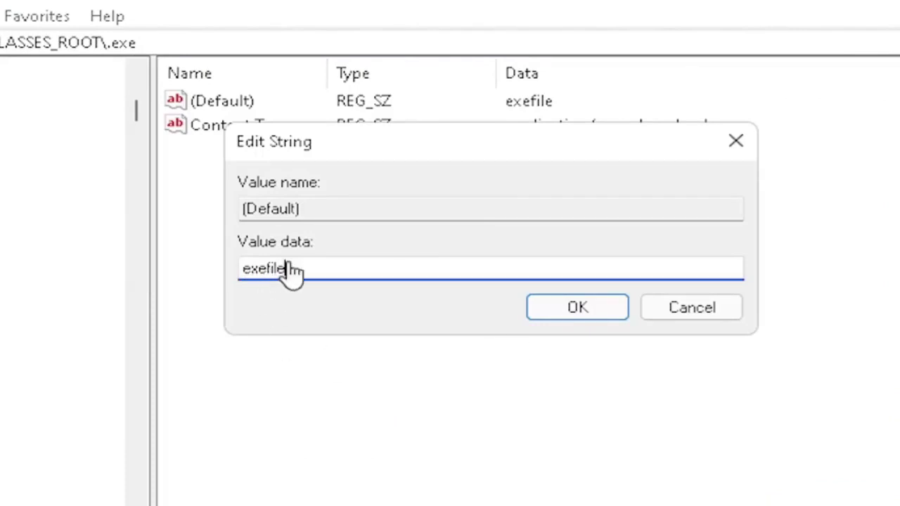
Close the .exe value unchanged, jump to the exefile key and confirm its (Default) reads Application
click(603, 314)
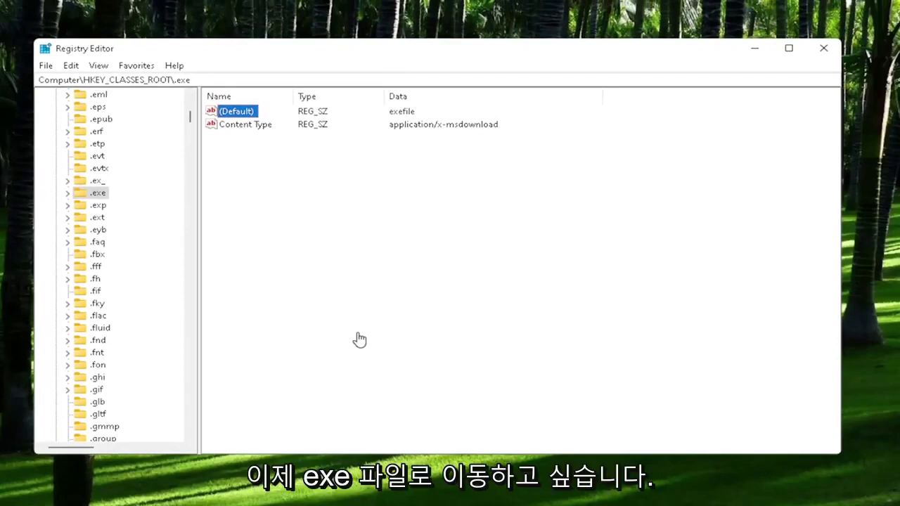
scroll(112, 365, down, 8)
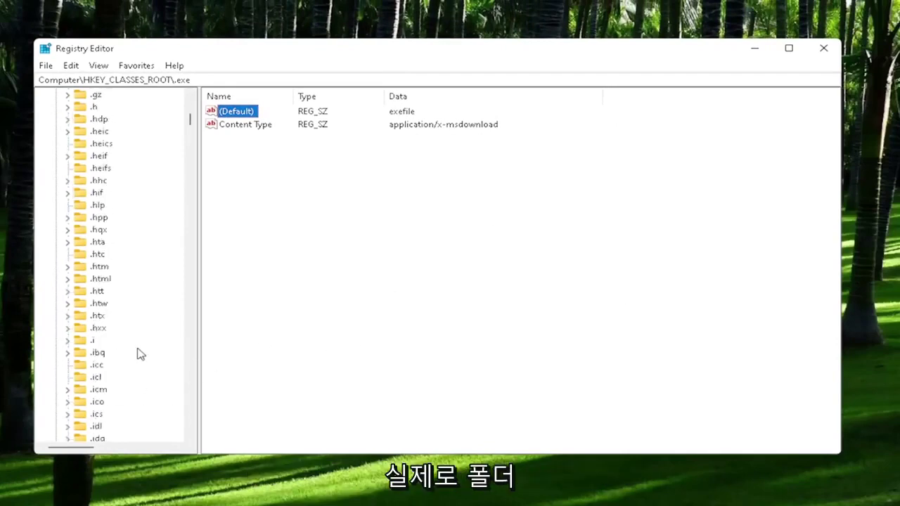
text(.movie)
scroll(120, 316, down, 7)
click(106, 402)
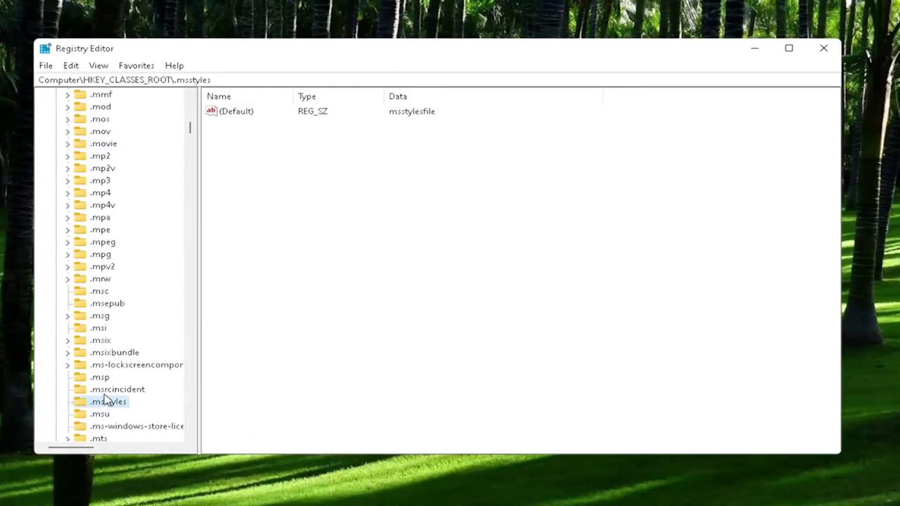
text(exefile)
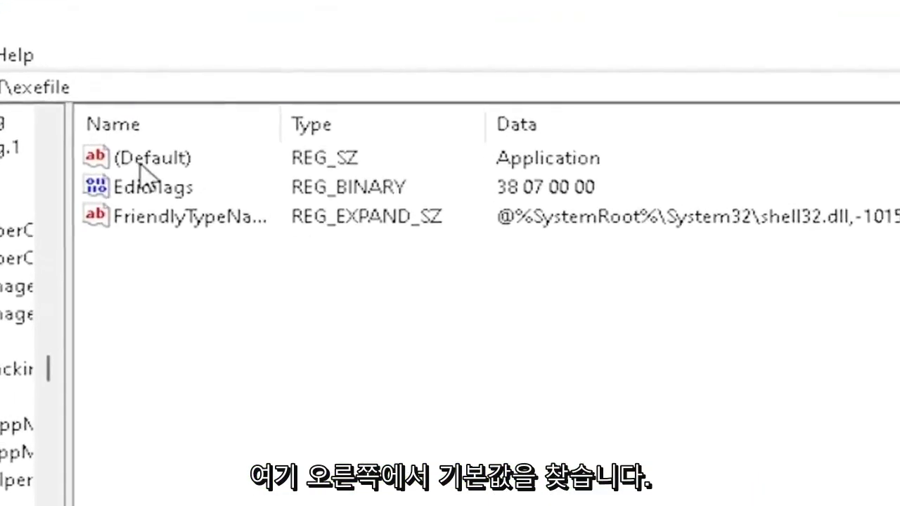
double_click(141, 162)
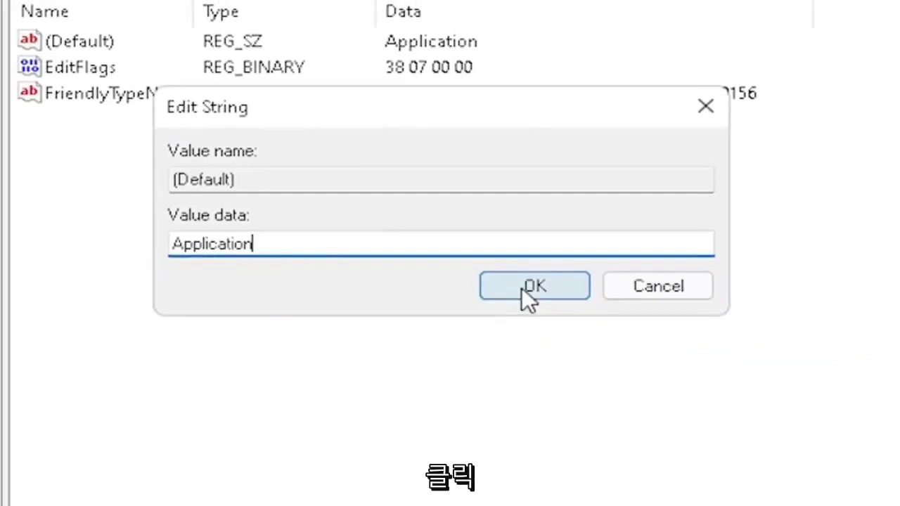
click(555, 319)
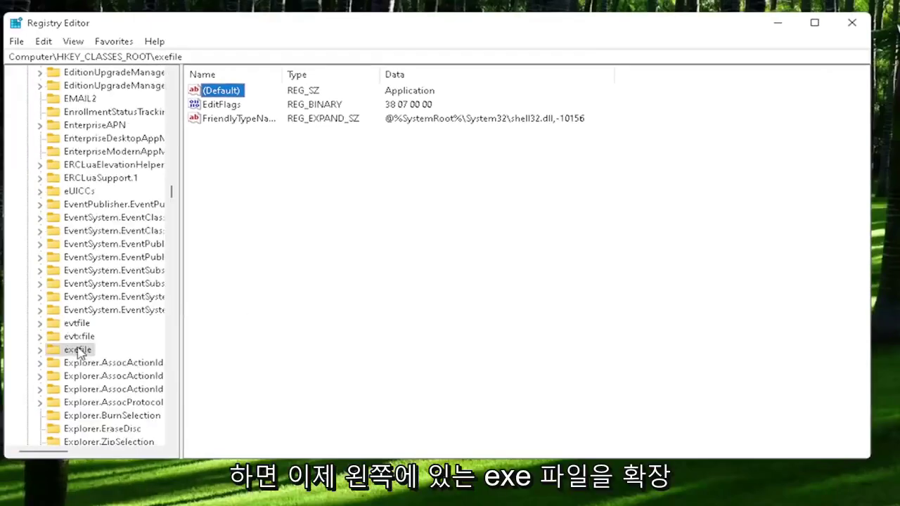
Expand exefile and its shell subkey, then select the open subkey
click(79, 351)
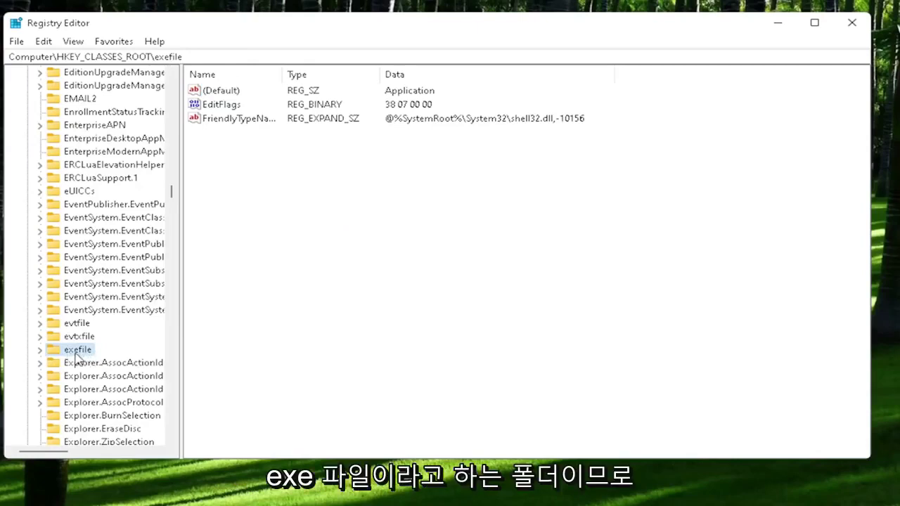
double_click(75, 353)
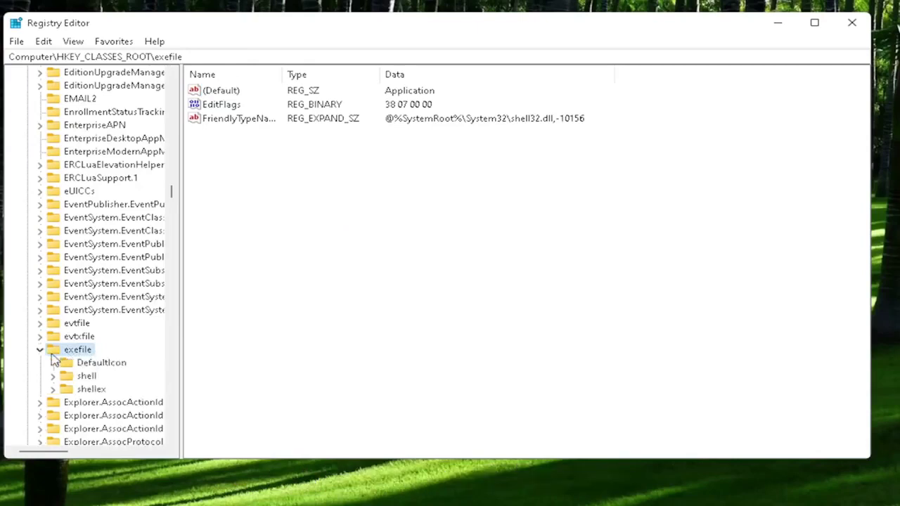
click(66, 376)
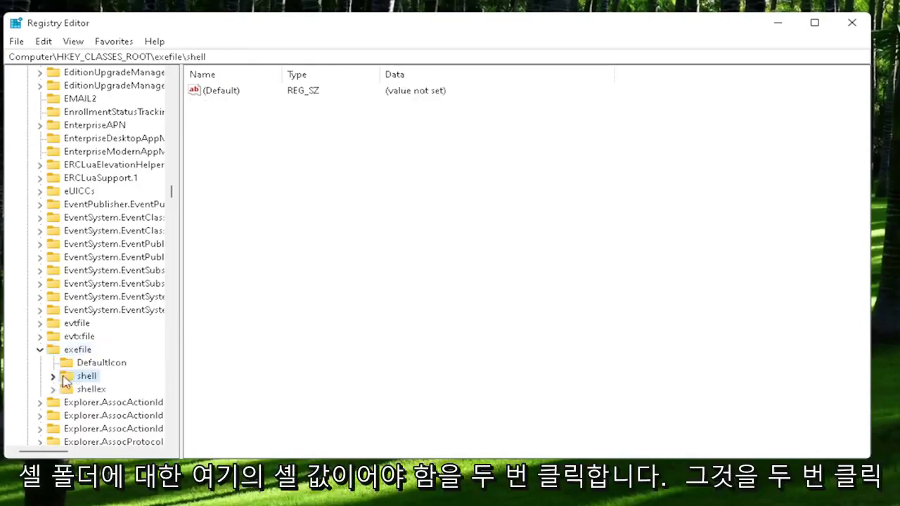
double_click(90, 378)
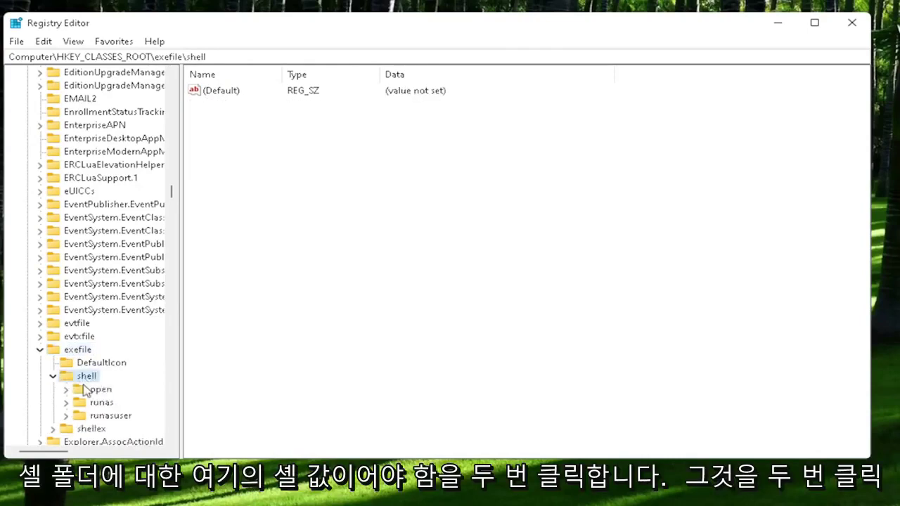
click(87, 394)
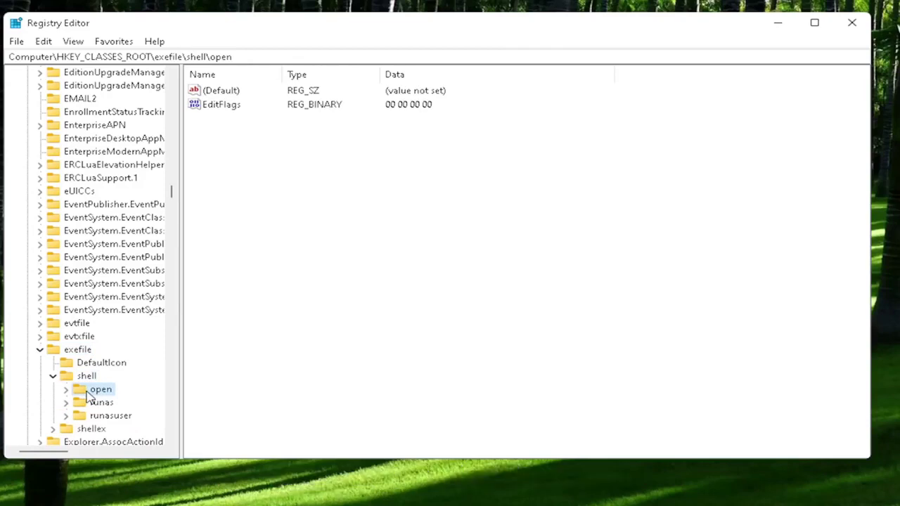
Save the open key's (Default) value as an empty string, then collapse shell and exefile
click(215, 95)
double_click(216, 95)
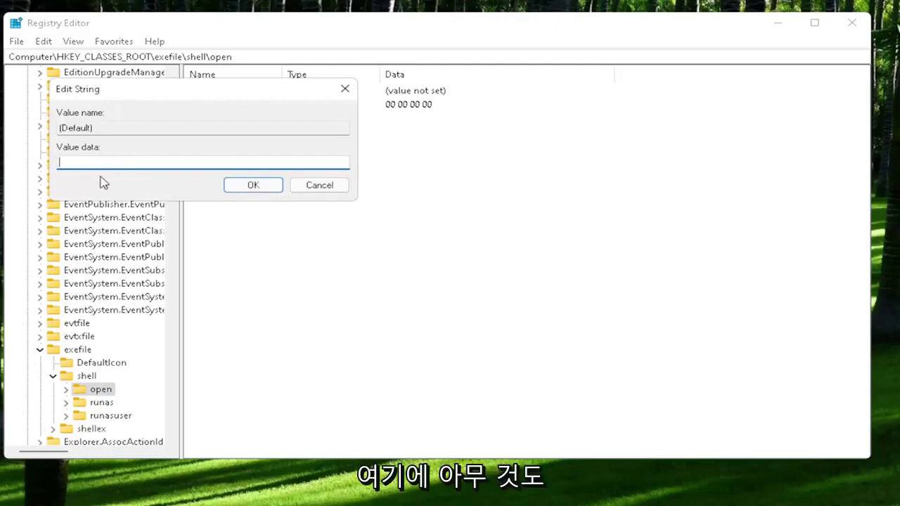
click(274, 190)
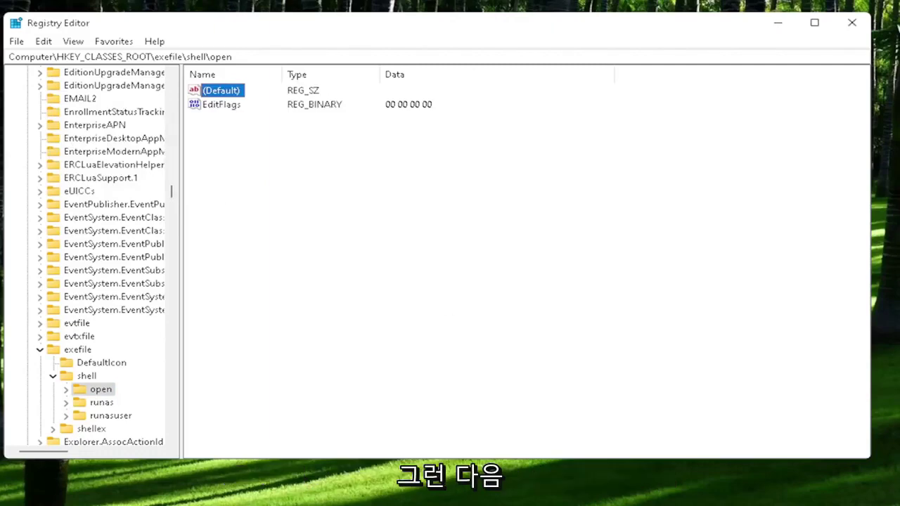
click(53, 376)
click(39, 349)
drag(172, 191, 172, 79)
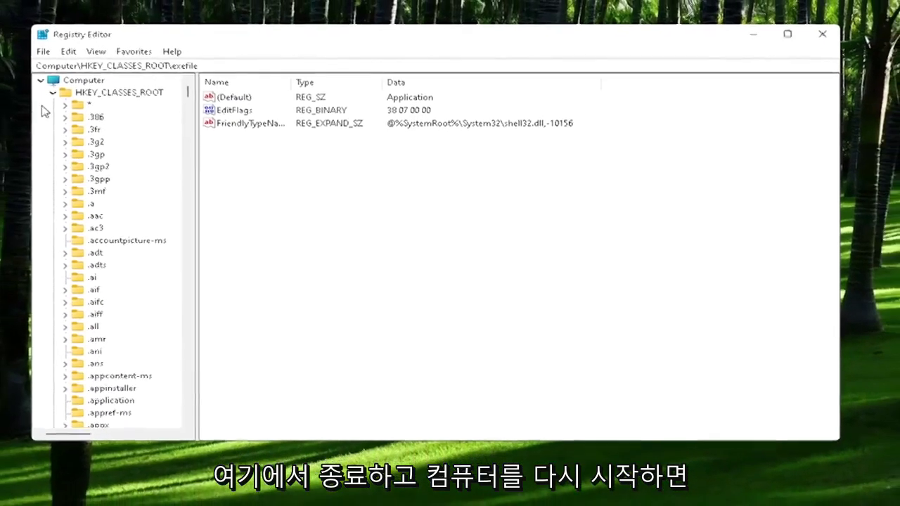
Collapse HKEY_CLASSES_ROOT and the Computer tree, then close Registry Editor
click(53, 92)
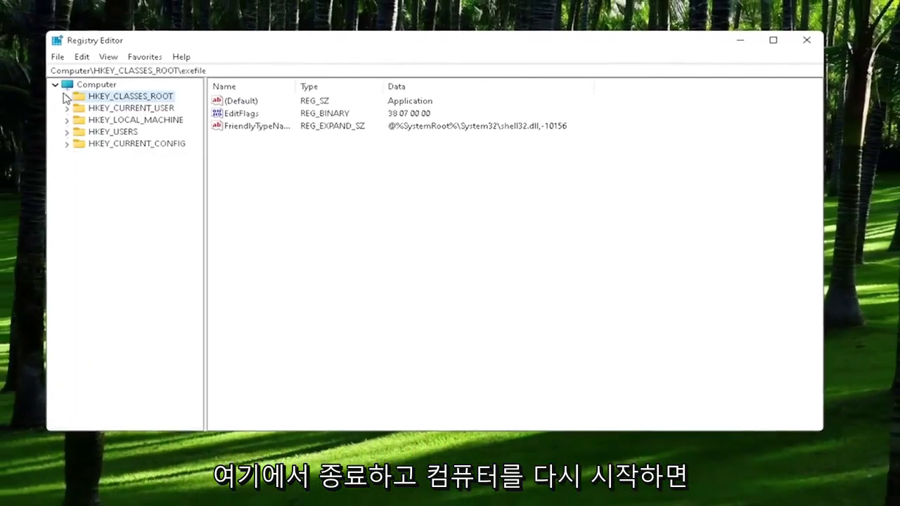
click(41, 80)
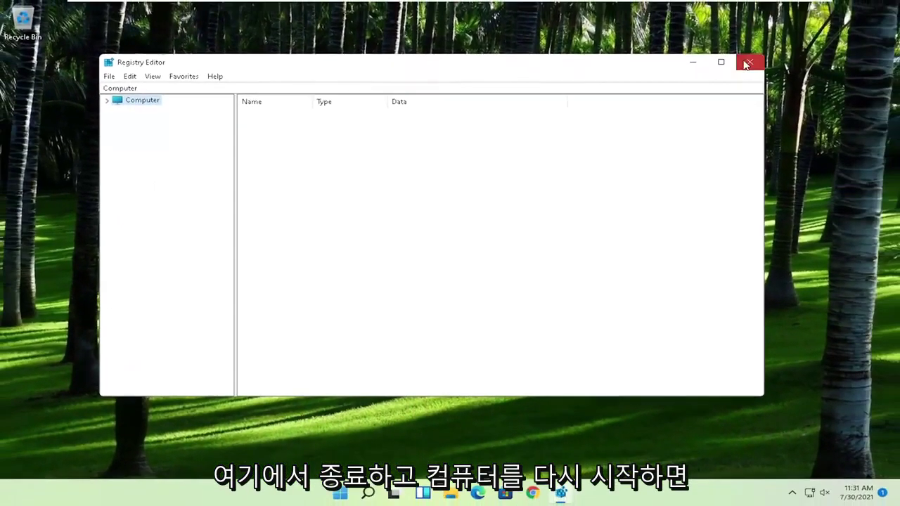
click(760, 58)
Restart the PC from the Start button's Shut down or sign out menu
right_click(338, 500)
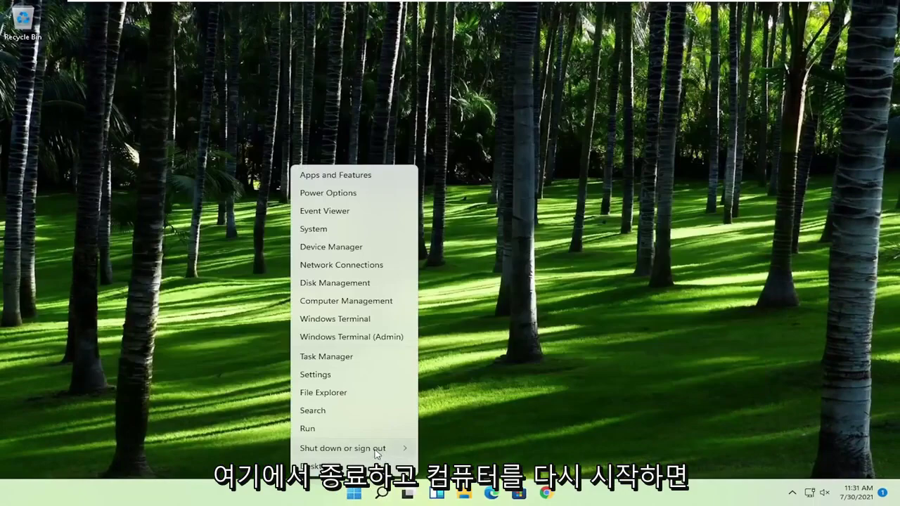
mouse_move(376, 450)
click(450, 467)
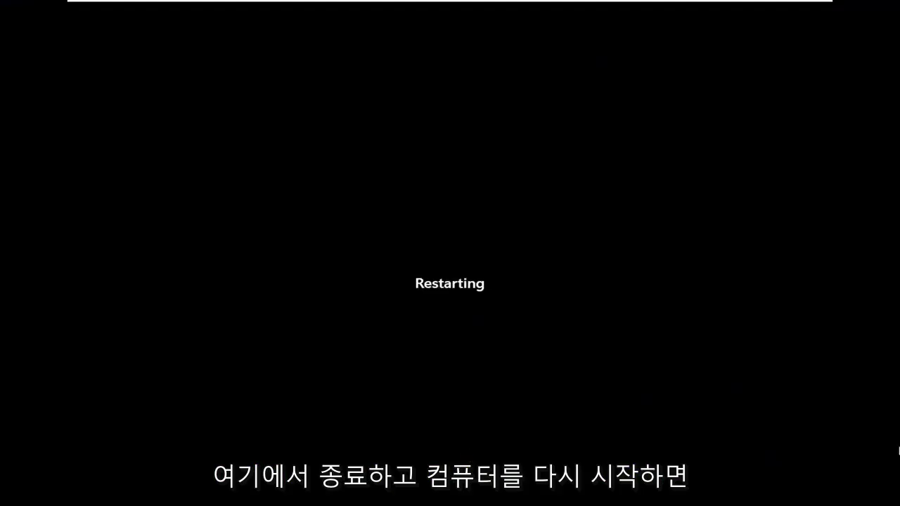